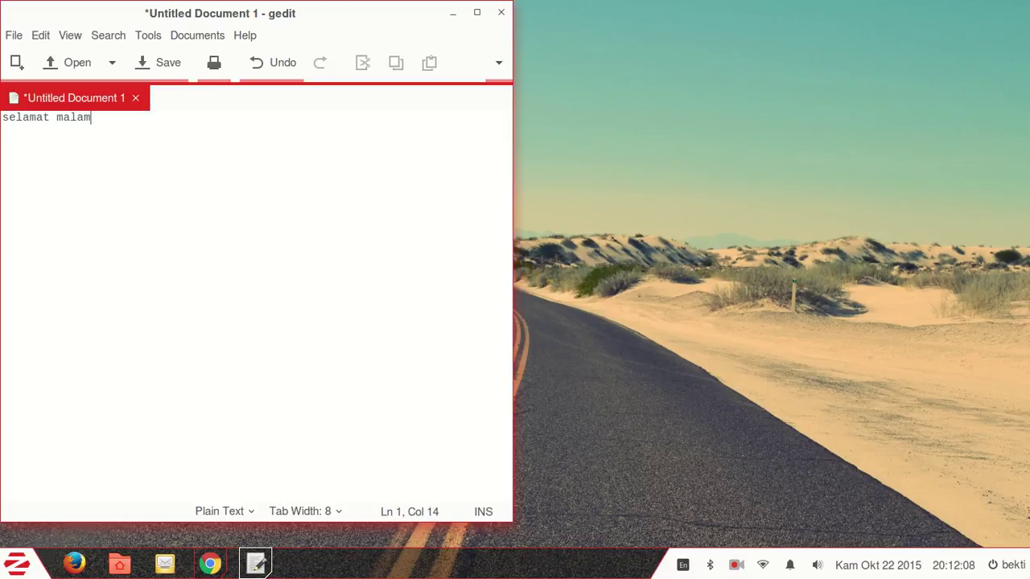
Complete the note as "selamat malam kali saya akan menunjukan cara install netbeans di zorin os 10" and minimise the text editor.
text(alam kali saya akan)
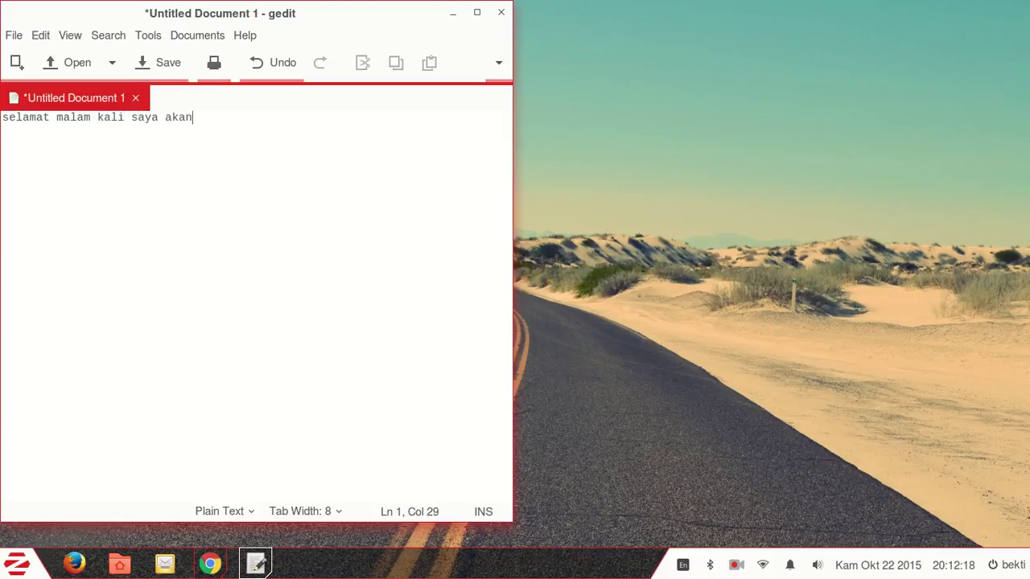
text( menunjukan cara install ne)
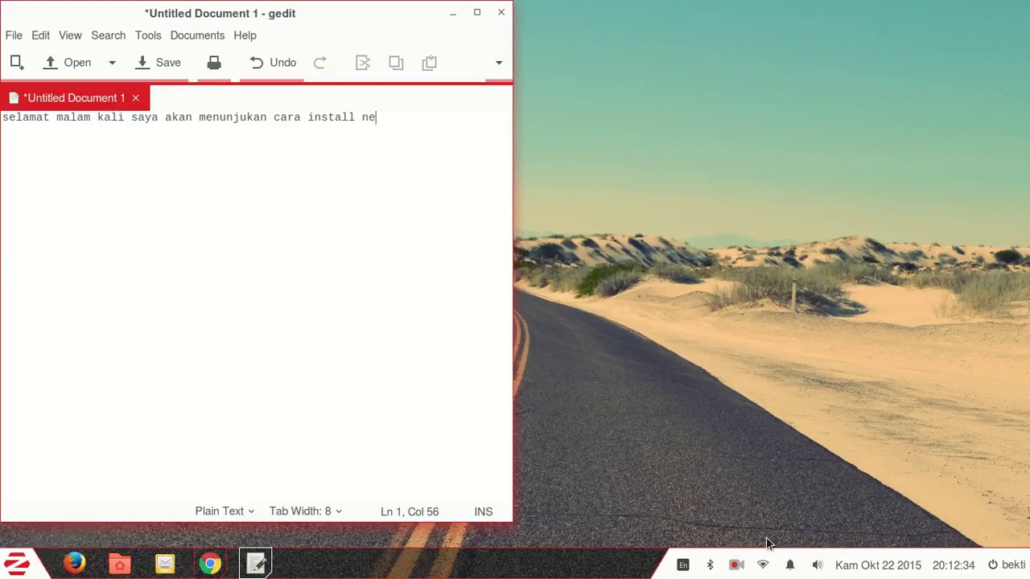
click(736, 566)
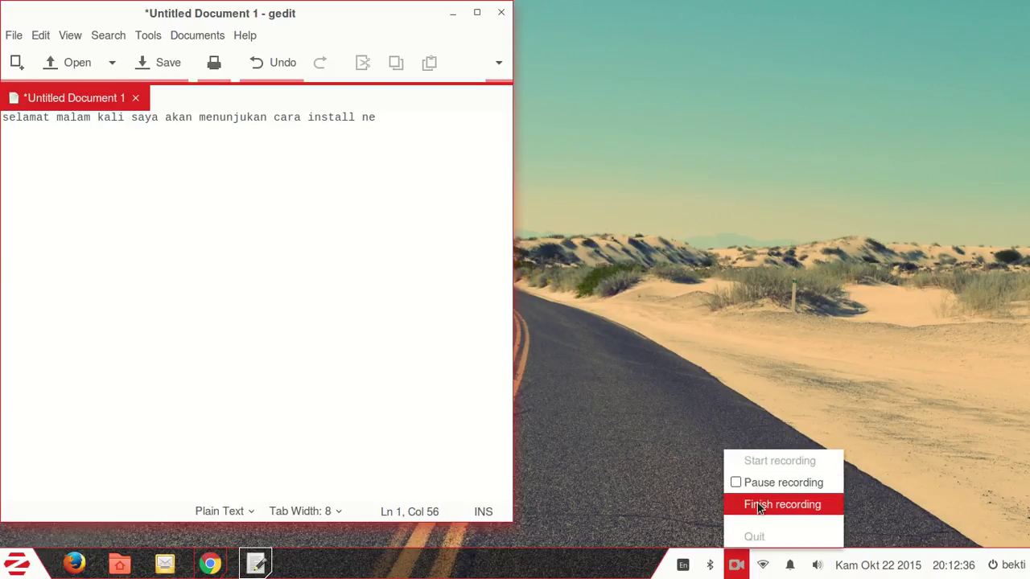
click(759, 488)
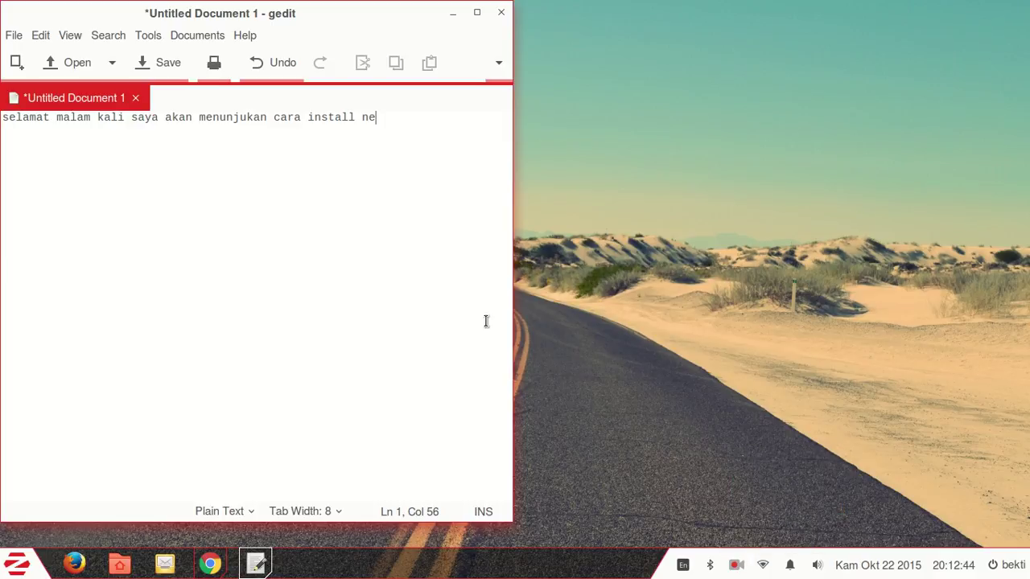
text(t)
text(beans di zorin os 10)
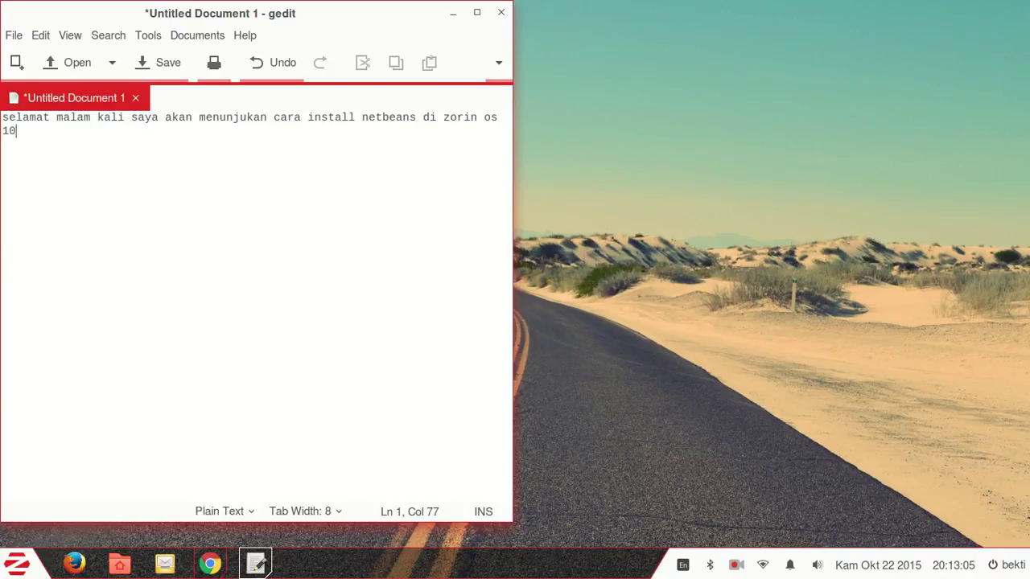
click(453, 18)
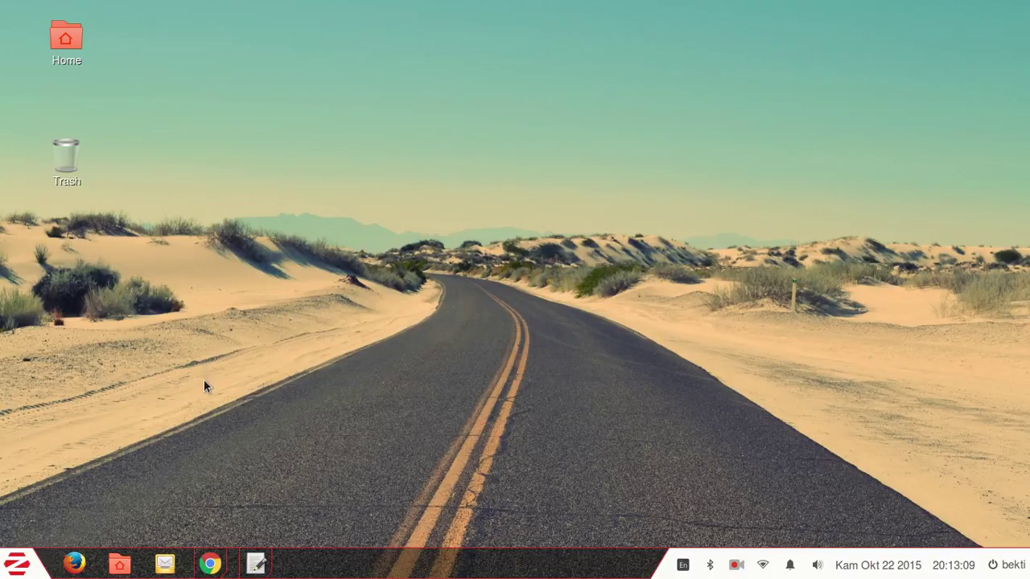
Launch the Terminal from the System Tools applications.
click(7, 572)
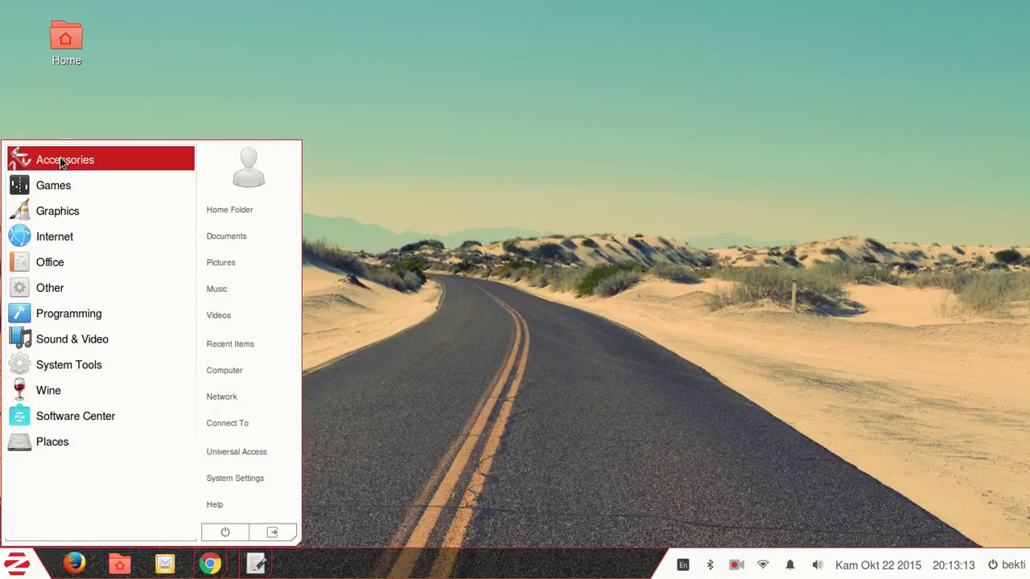
click(61, 161)
click(27, 566)
click(27, 567)
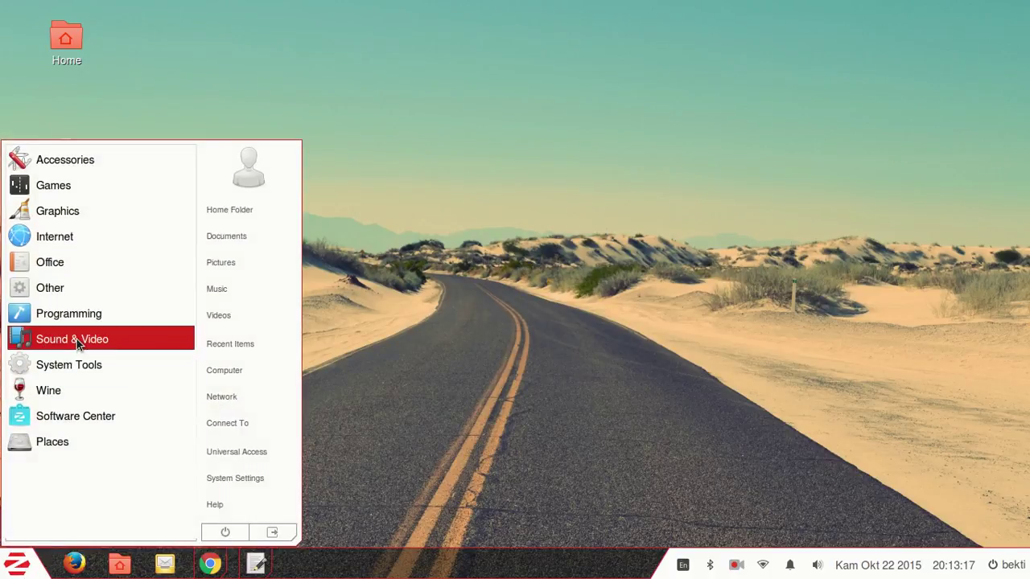
click(77, 366)
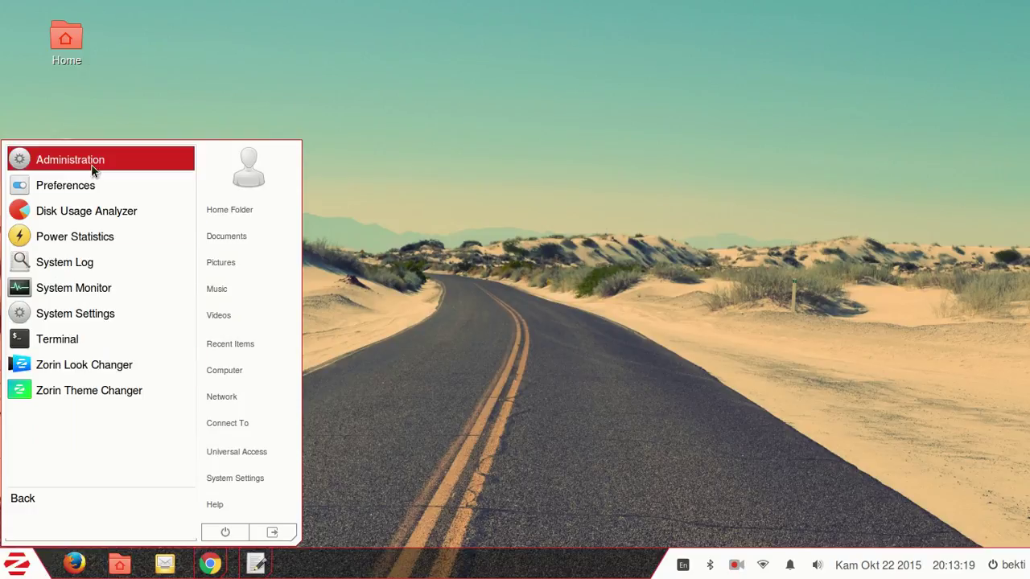
click(88, 340)
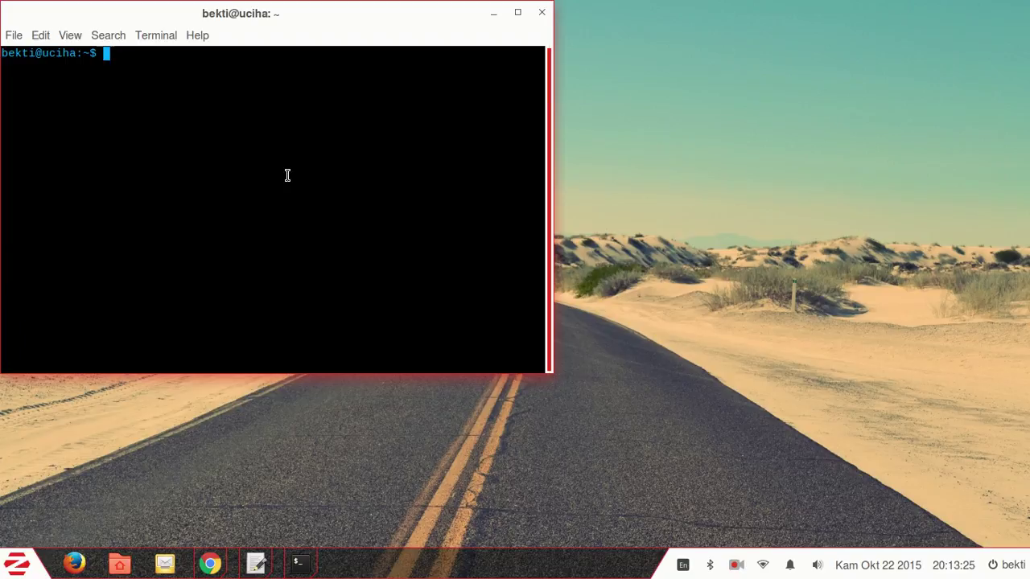
Switch to the root account with sudo su, entering the account password.
text(sudo su)
key(Return)
key(Return)
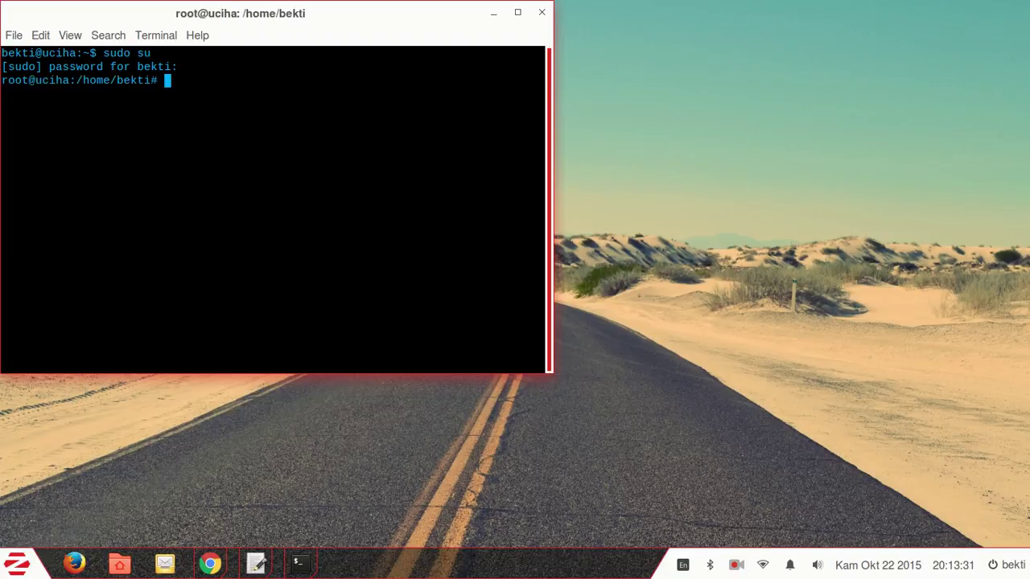
Change to the Downloads directory, list its files and point out the netbeans-8.0.2-linux.sh installer.
text(cd Downloads)
key(Return)
text(ls)
key(Return)
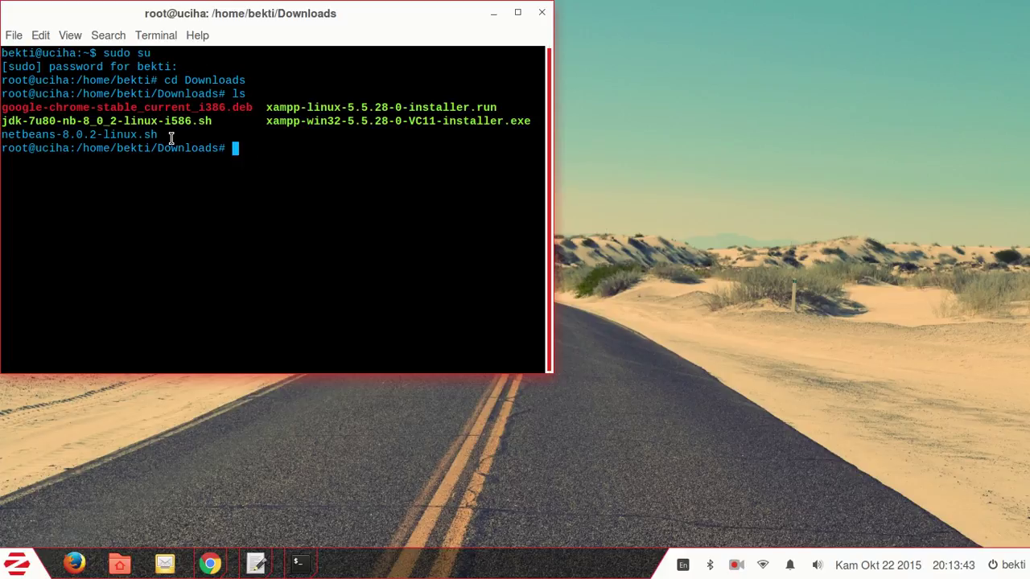
drag(168, 138, 15, 135)
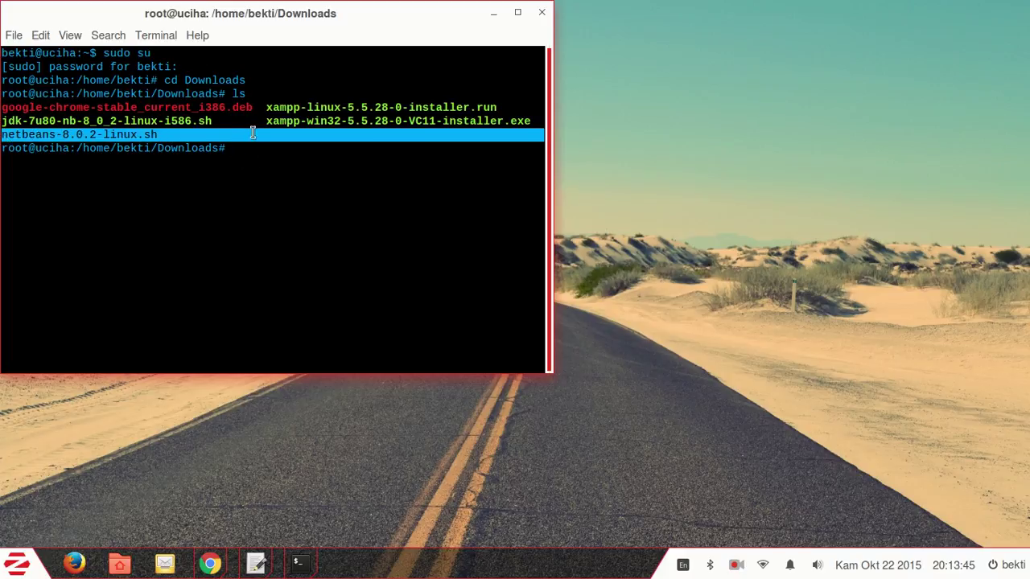
click(248, 152)
Make the installer executable by running chmod +x netbeans-8.0.2-linux.sh, copying the file name from the listing.
text(c)
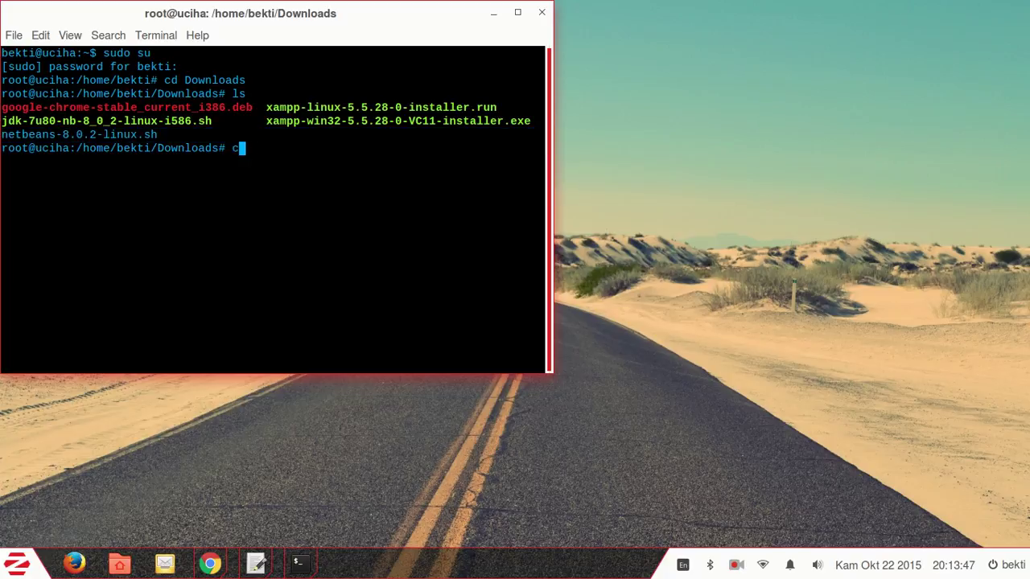
text(hmod +x)
triple_click(9, 136)
right_click(23, 138)
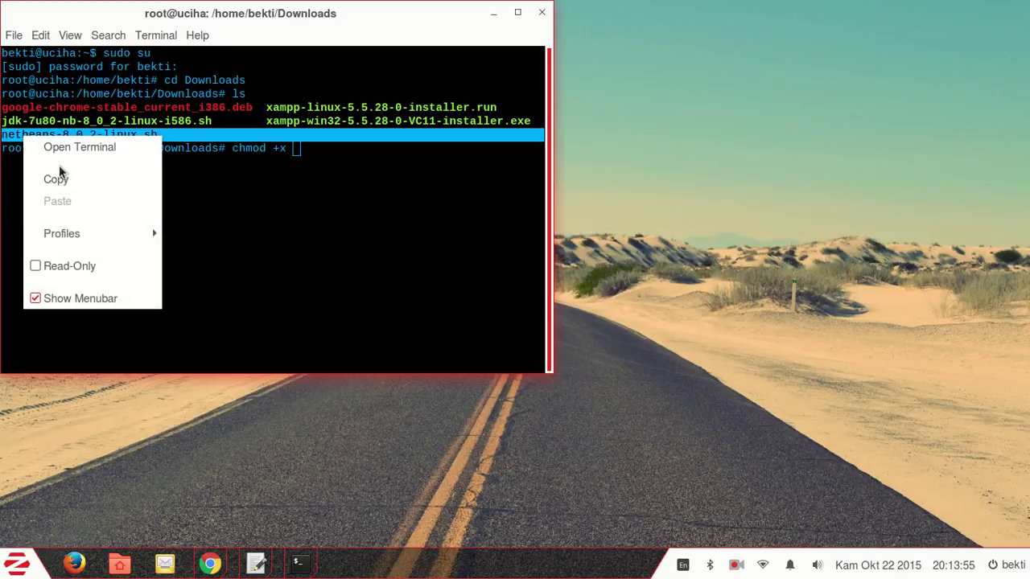
click(57, 179)
click(306, 151)
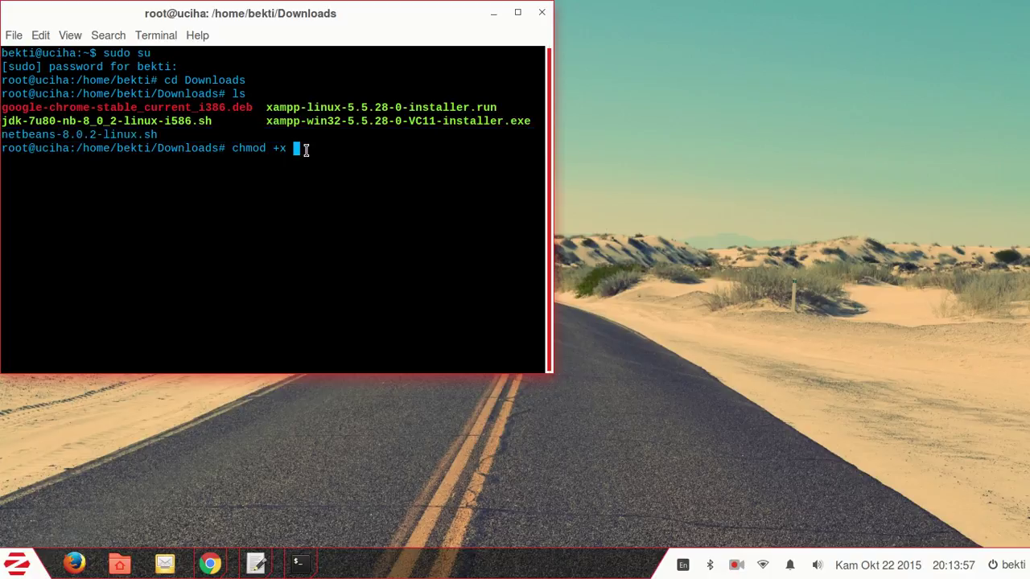
right_click(304, 148)
click(341, 219)
Run the installer script with ./netbeans-8.0.2-linux.sh.
text(./)
right_click(322, 193)
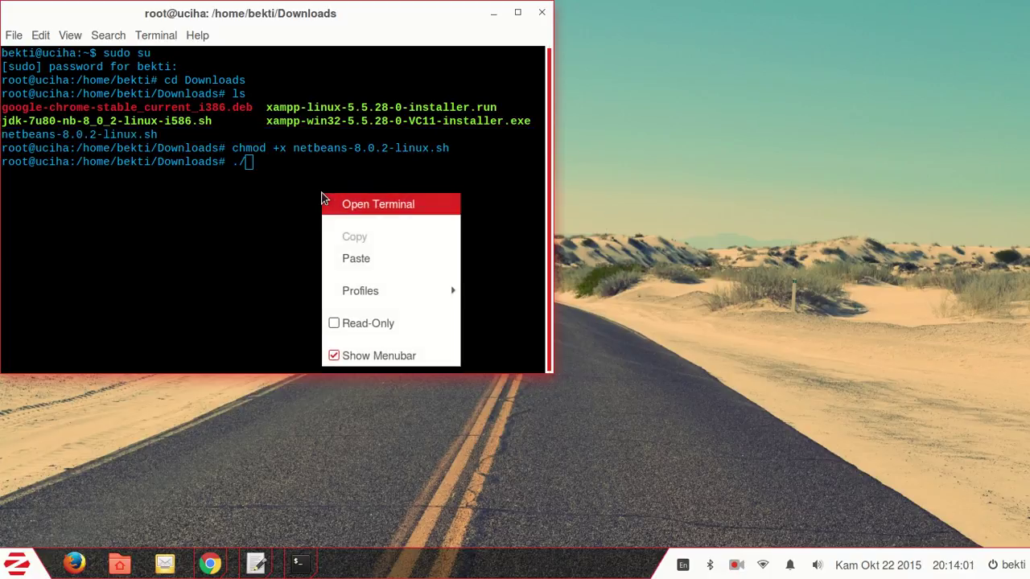
click(366, 260)
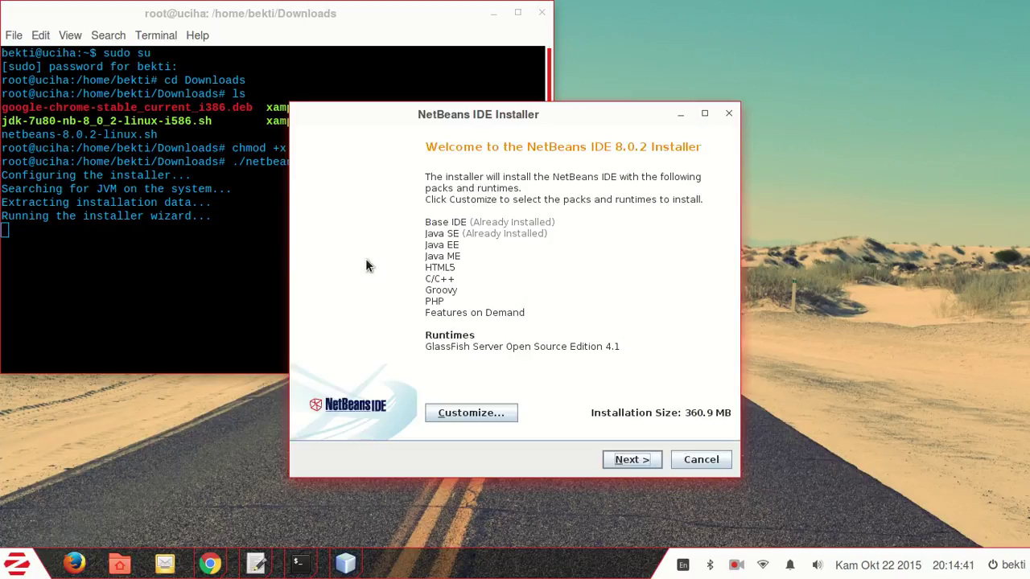
Customize the NetBeans installation to include the Apache Tomcat 8.0.15 runtime.
click(507, 413)
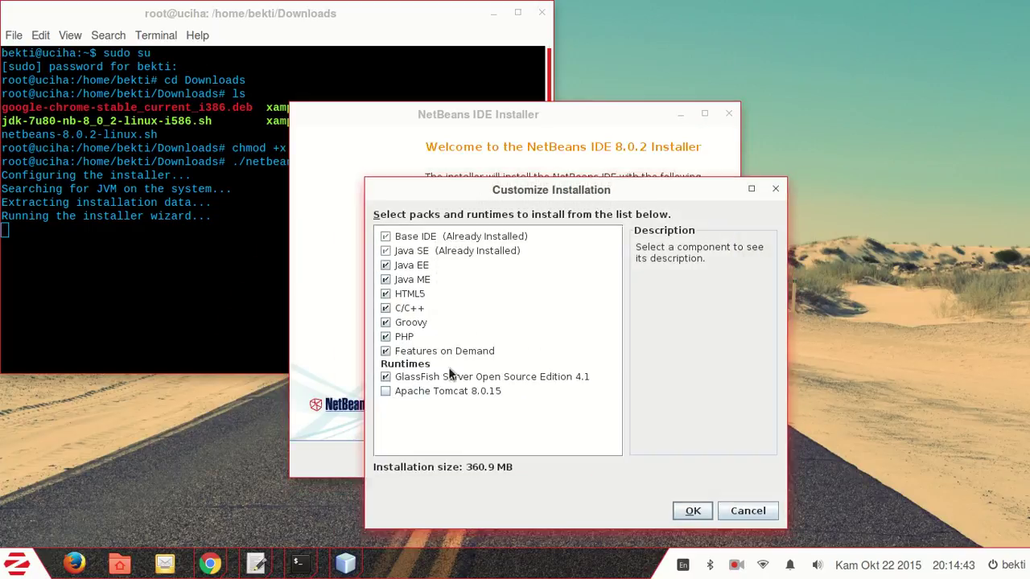
click(385, 391)
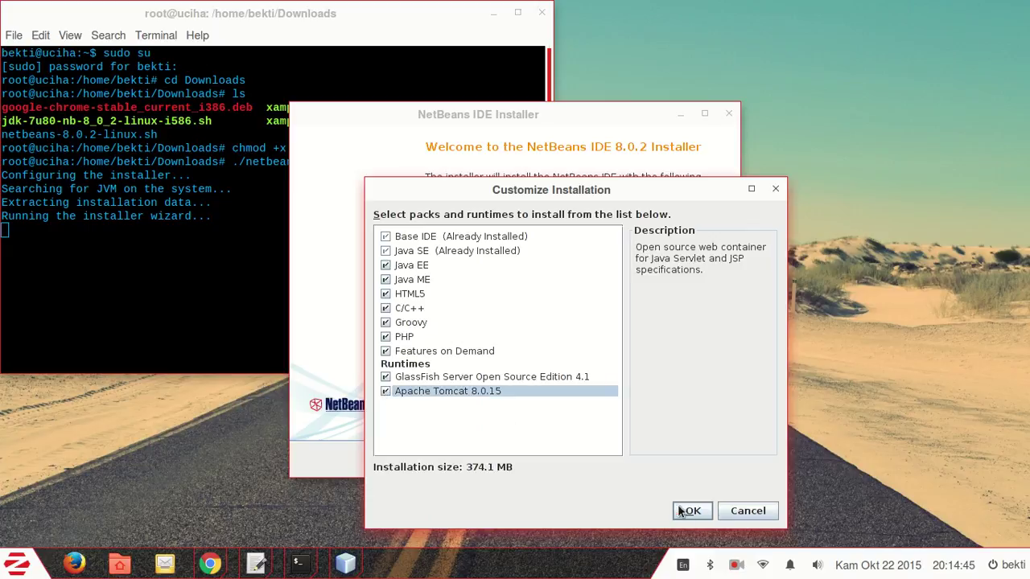
click(681, 510)
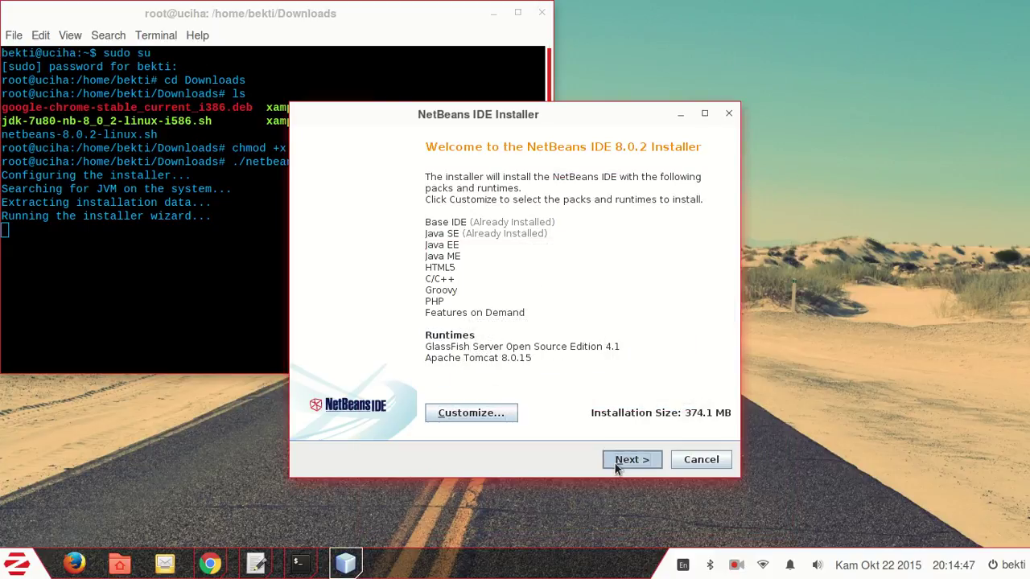
Proceed to the license agreement, accept its terms and continue to the GlassFish installation settings.
click(616, 465)
click(535, 427)
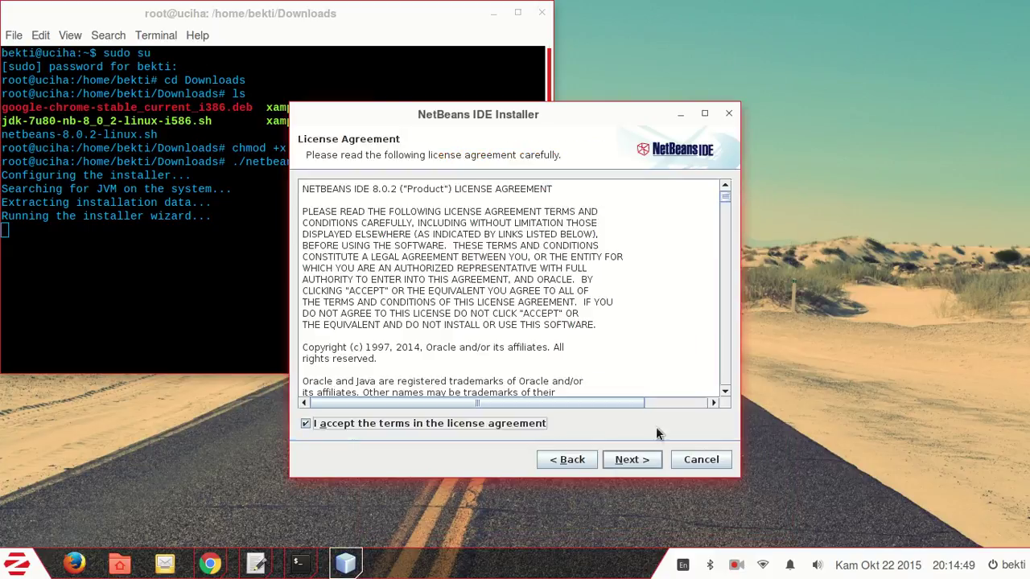
click(646, 458)
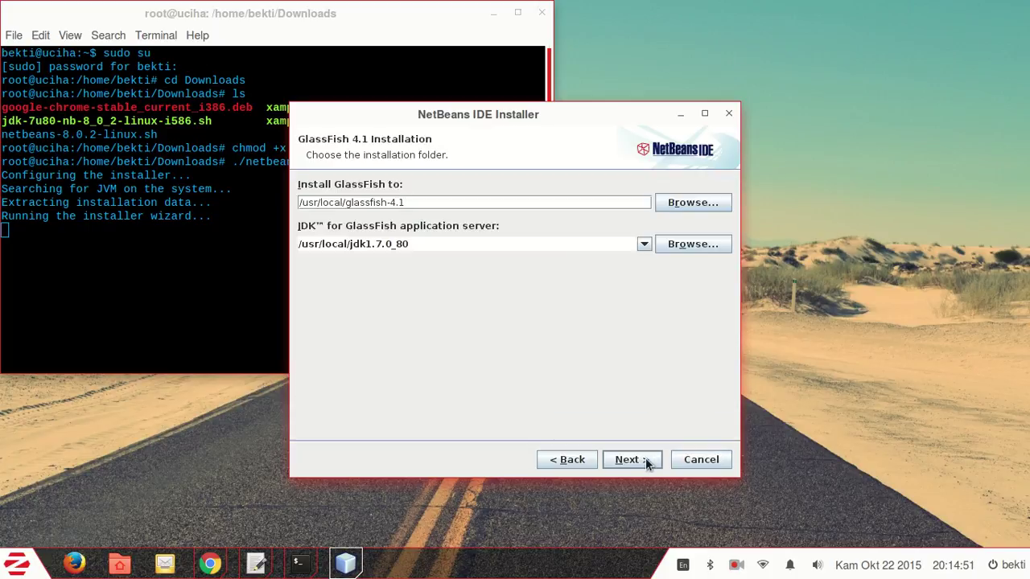
Keep the default GlassFish folder and JDK, continue to the summary and start the installation.
click(645, 458)
click(645, 457)
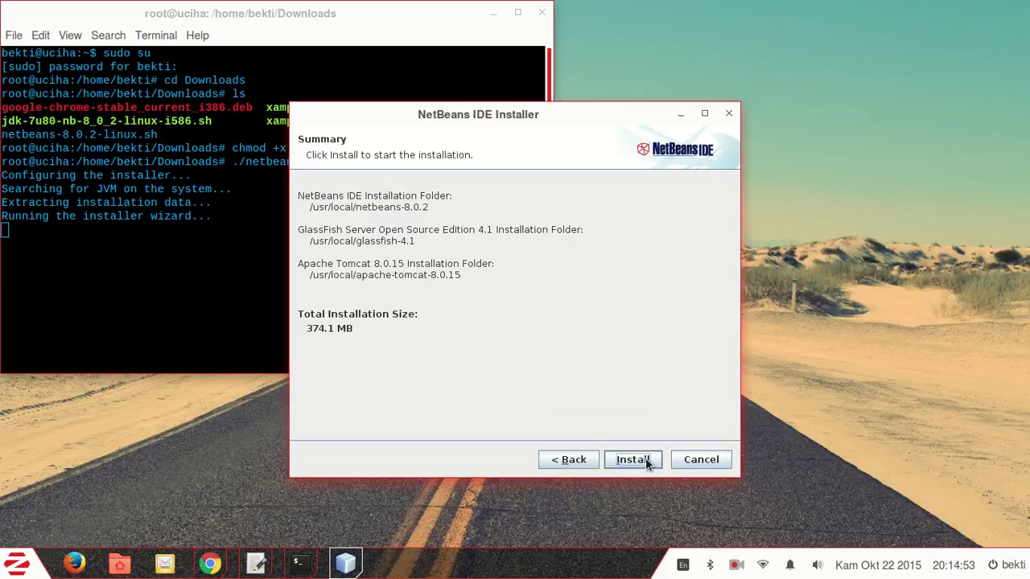
click(645, 458)
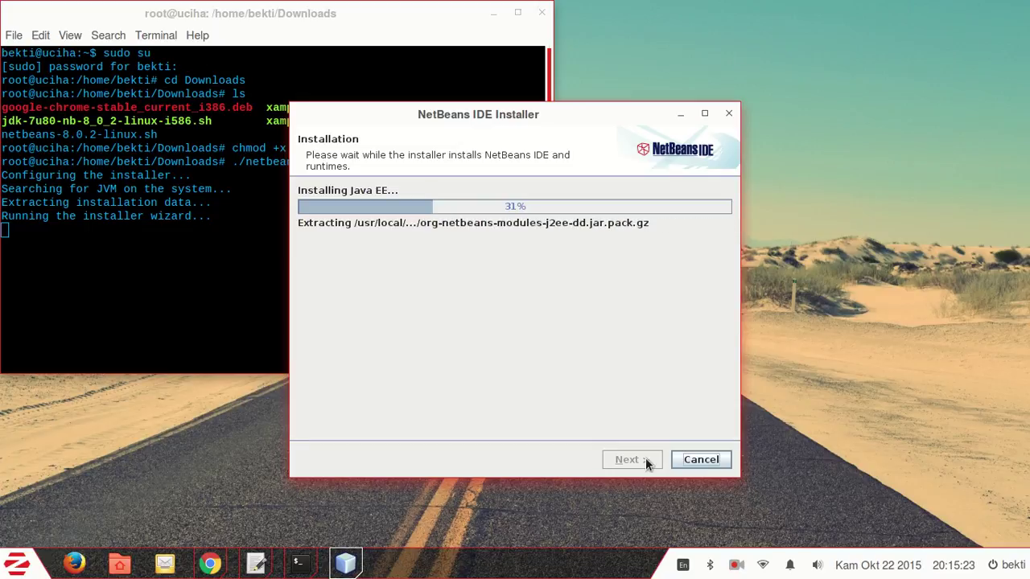
Minimise the terminal, replace the whole text editor note with "tunggu sebentar", and minimise the editor.
click(493, 13)
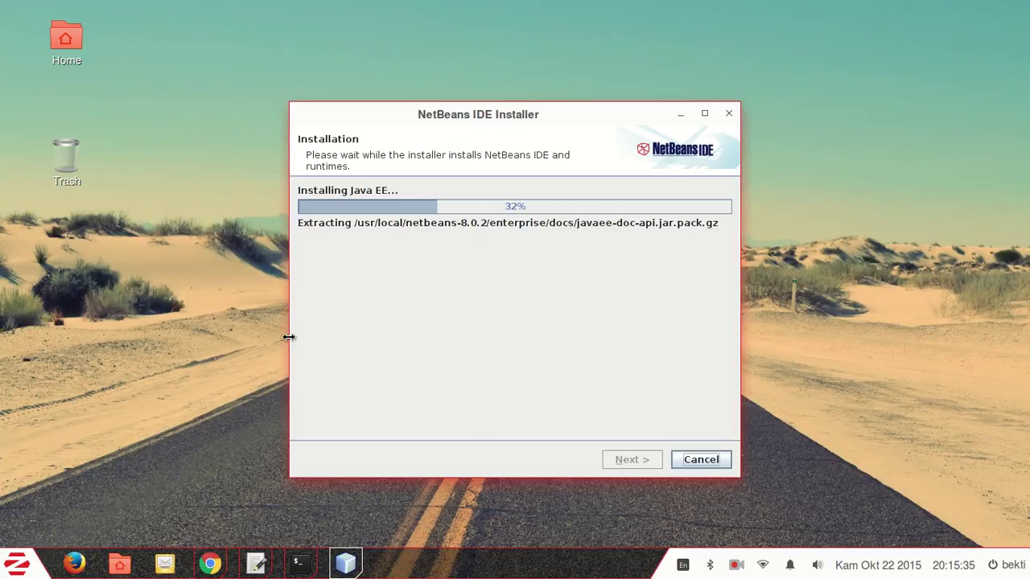
mouse_move(256, 561)
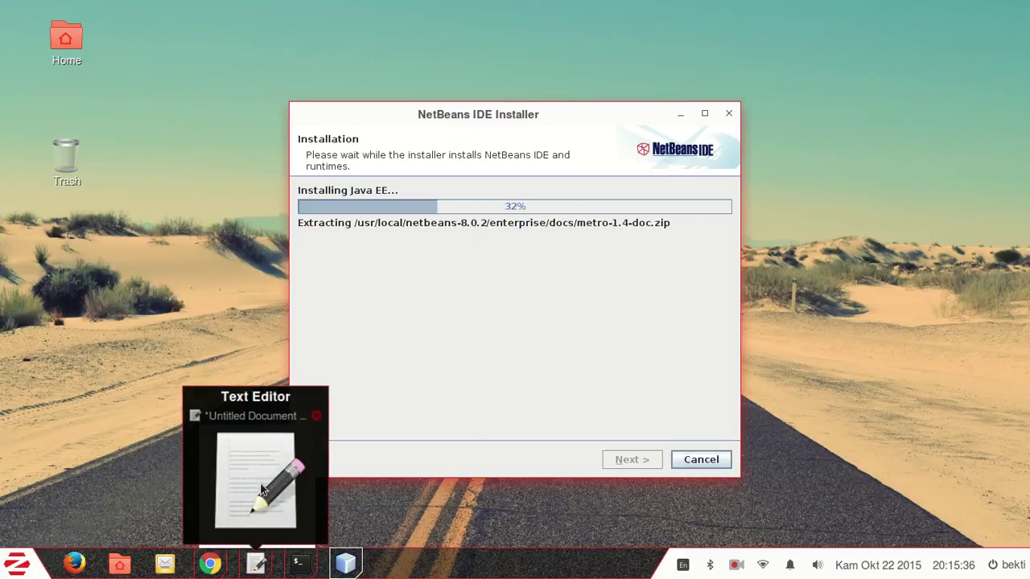
click(262, 489)
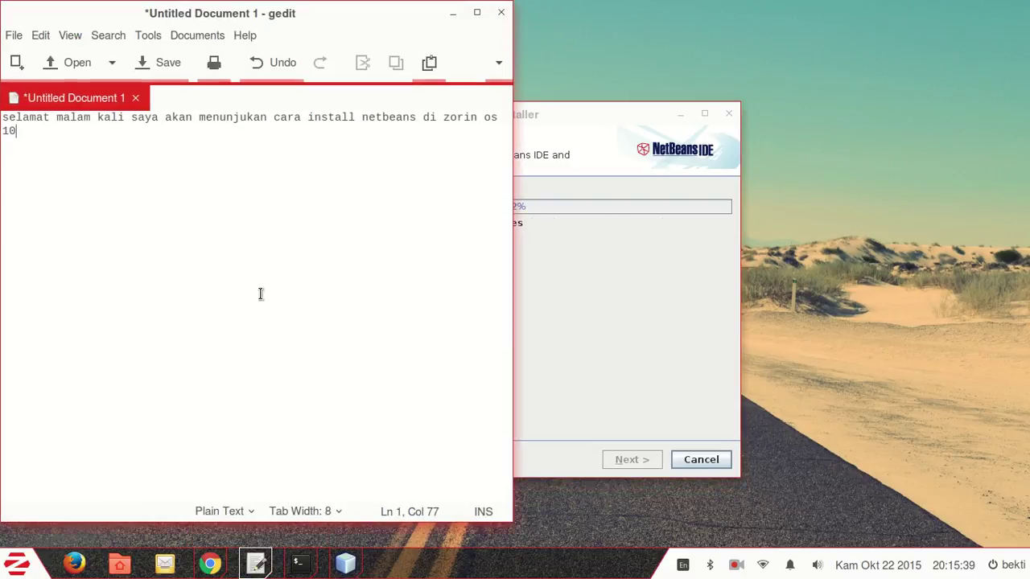
key(ctrl+a)
key(BackSpace)
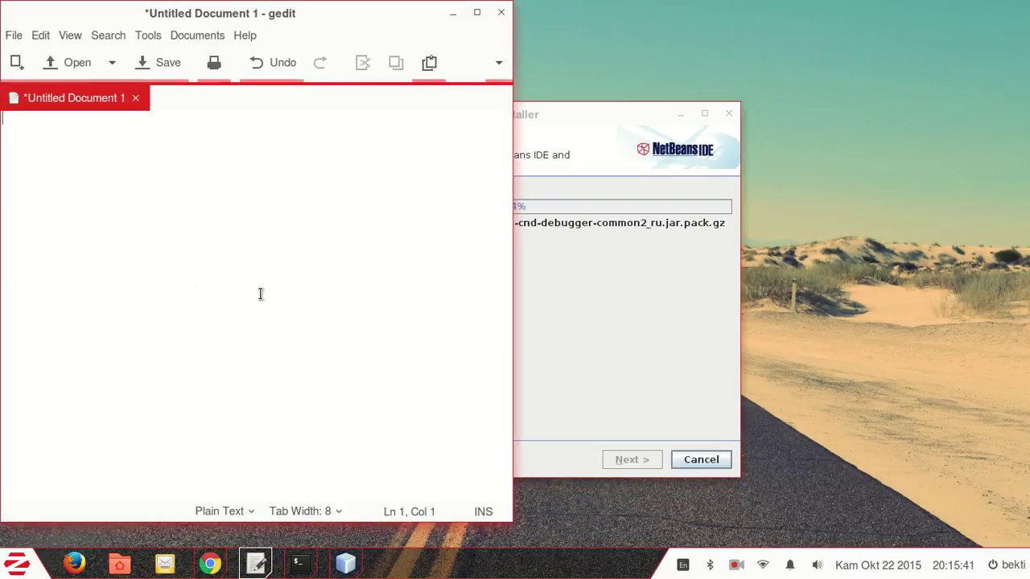
text(tung)
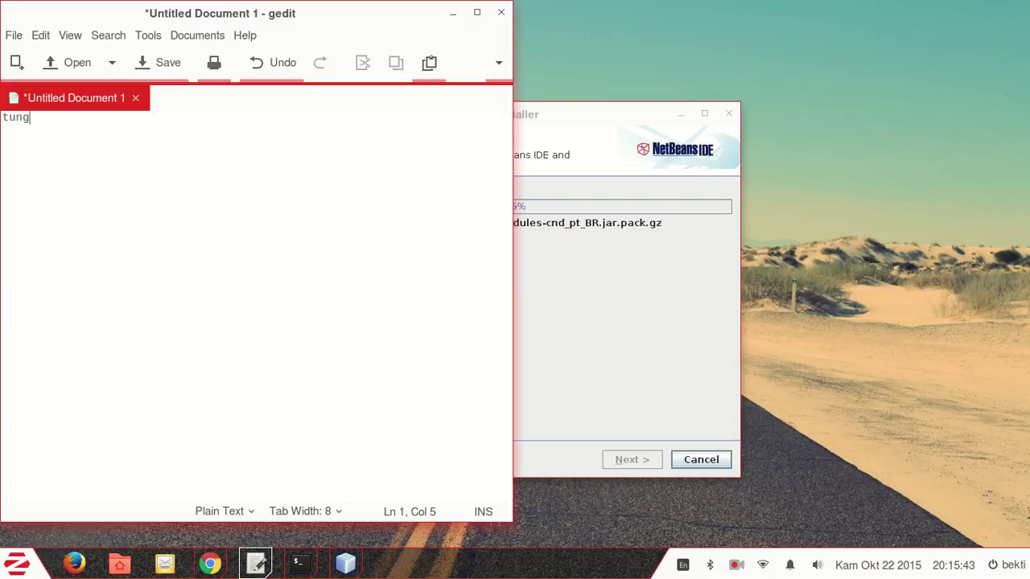
text(gu seb)
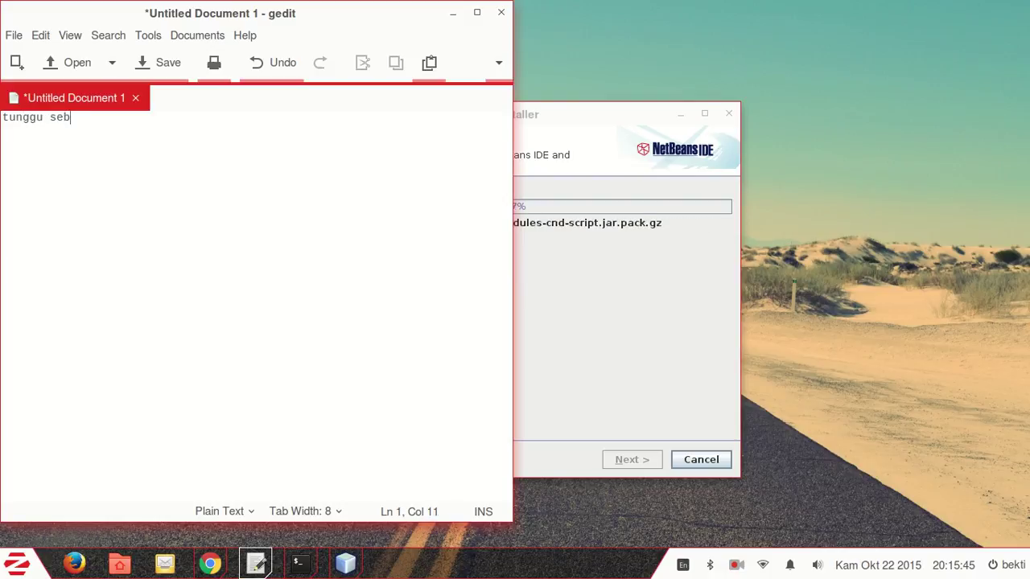
text(entar)
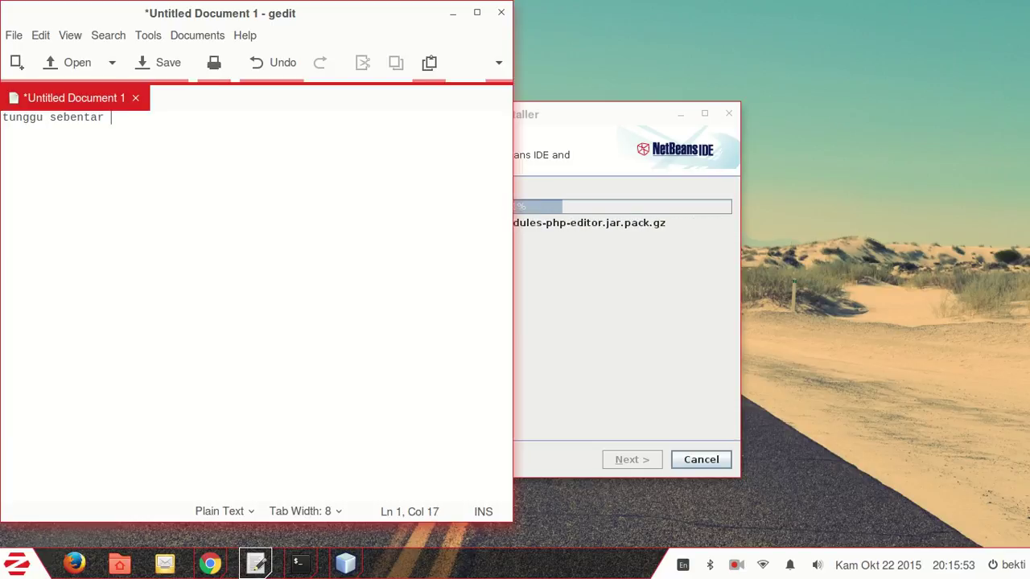
click(452, 17)
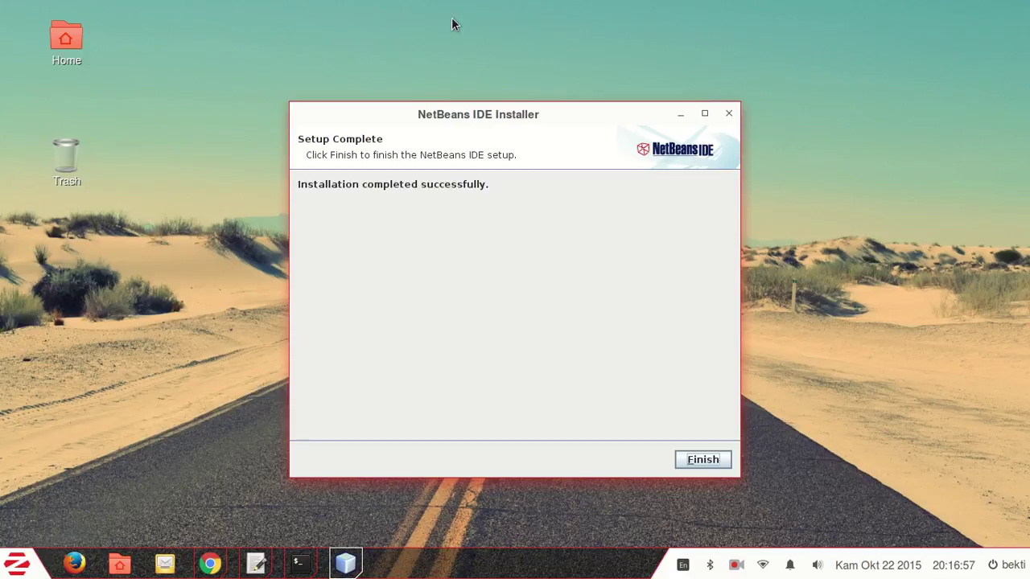
Finish the completed NetBeans setup and launch NetBeans IDE 8.0.2 from the installed programming applications.
click(710, 459)
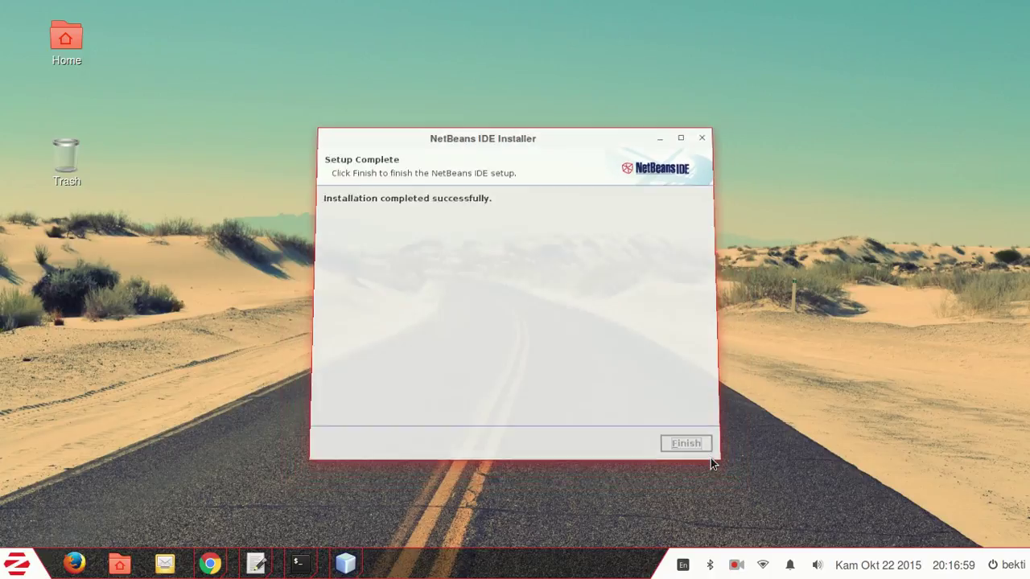
click(16, 563)
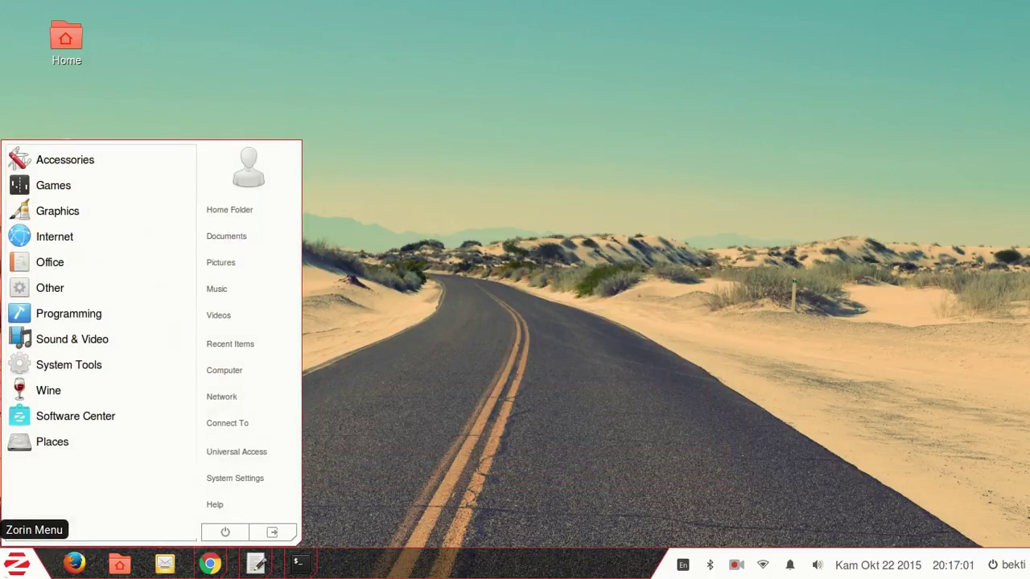
click(59, 310)
click(78, 161)
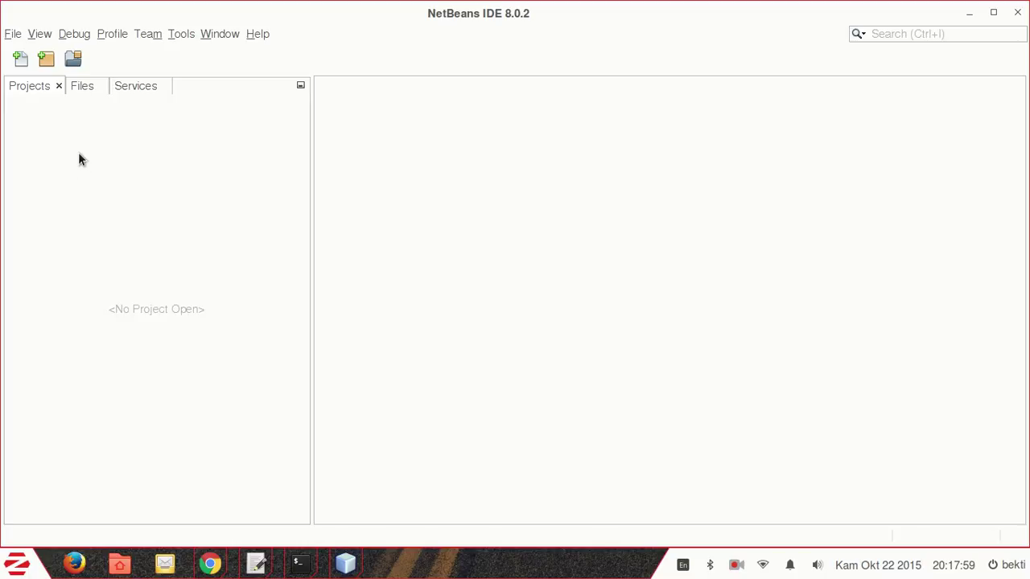
Create an HTML5 Application project with the default name and location and no site template, and minimise the IDE window.
click(46, 60)
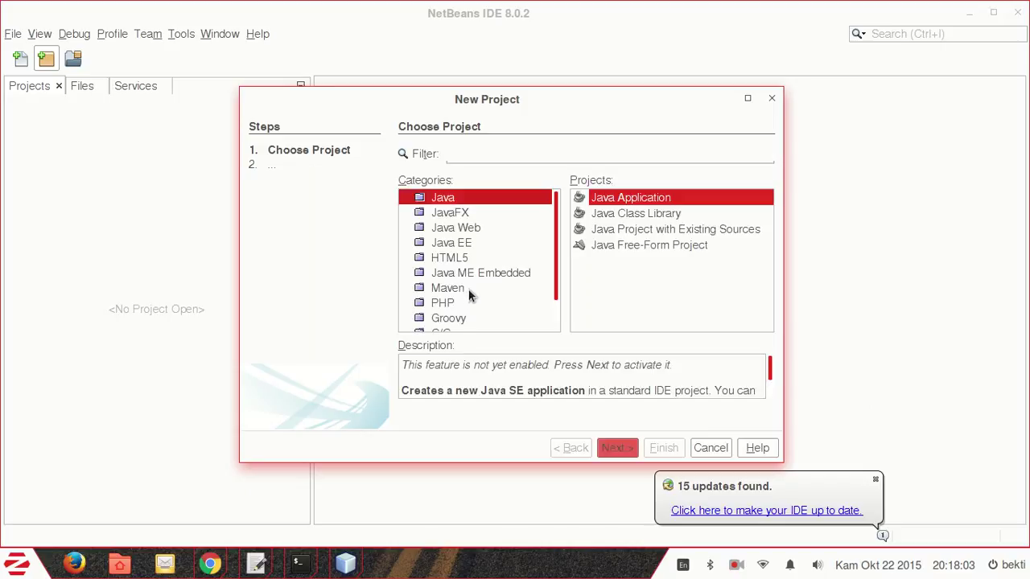
click(458, 257)
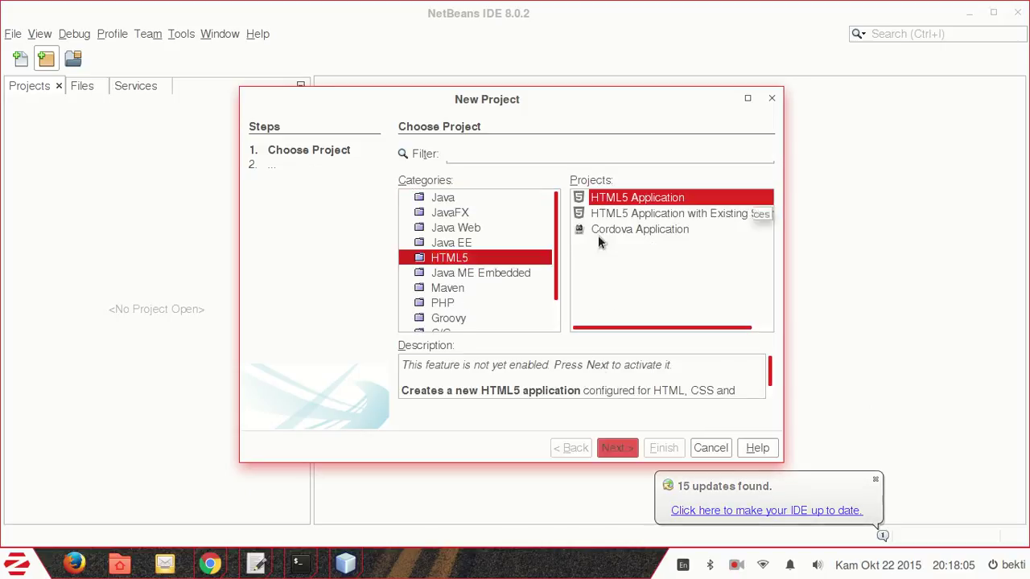
click(615, 448)
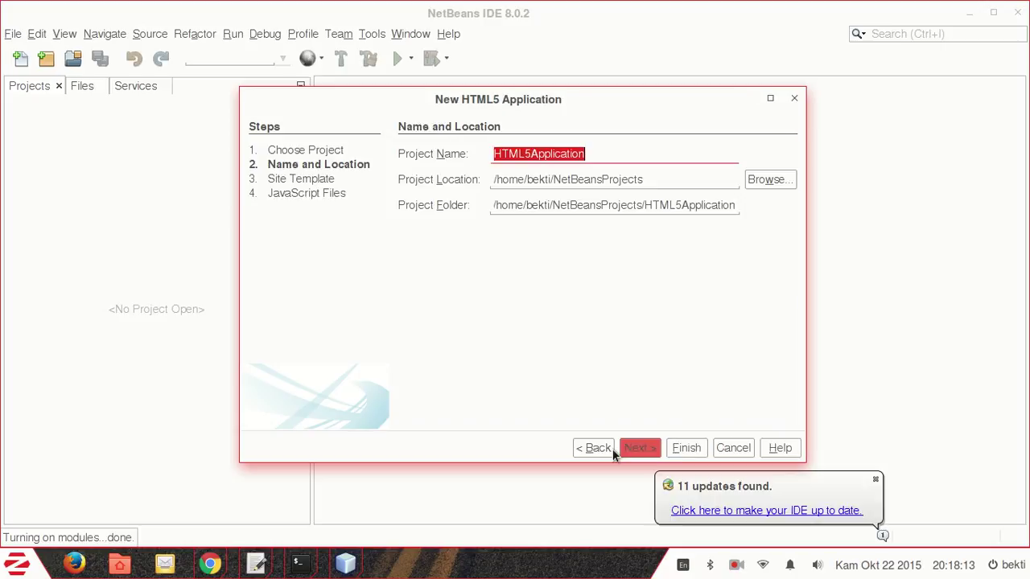
click(628, 447)
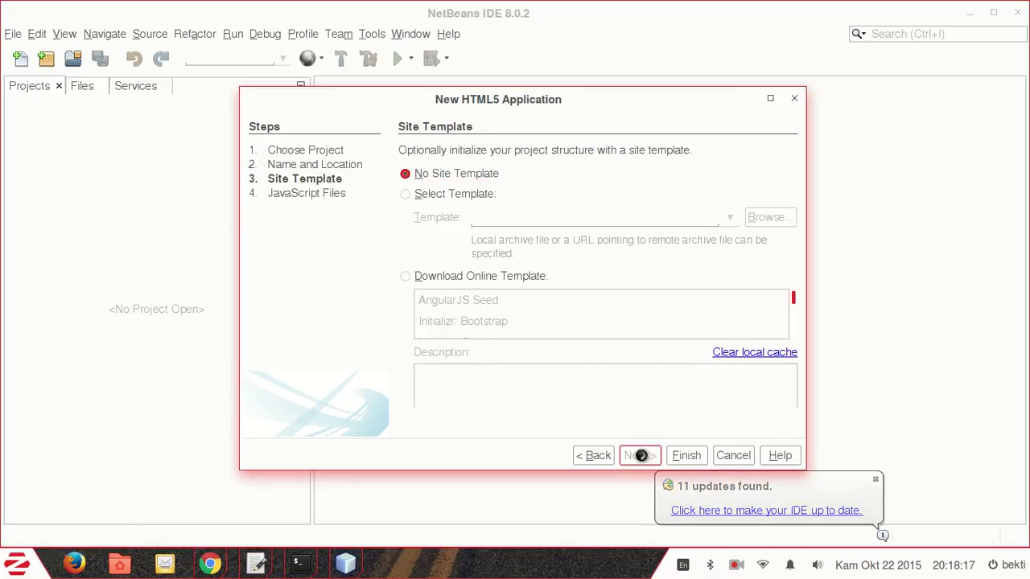
click(641, 455)
click(699, 455)
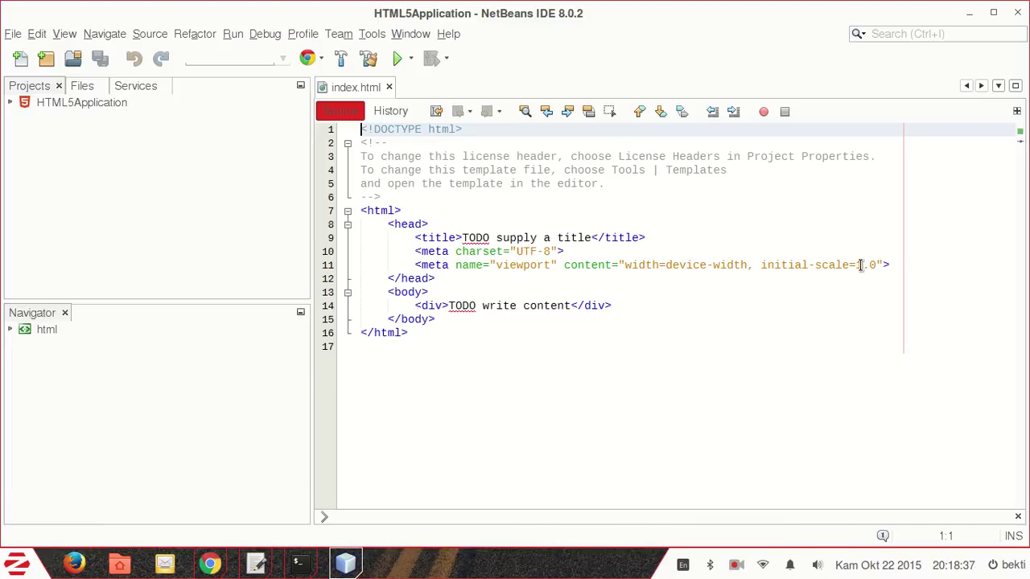
click(969, 13)
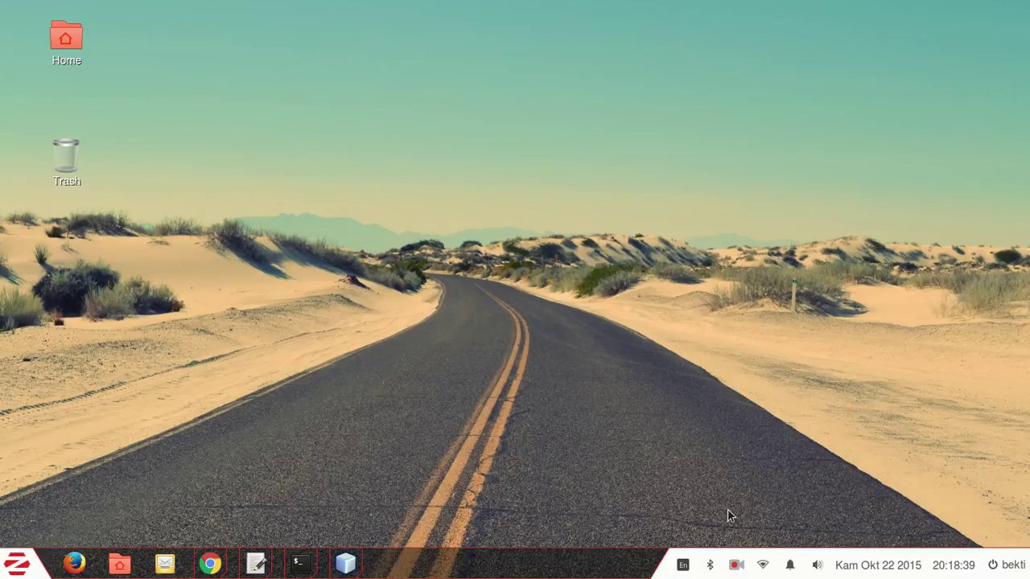
click(737, 564)
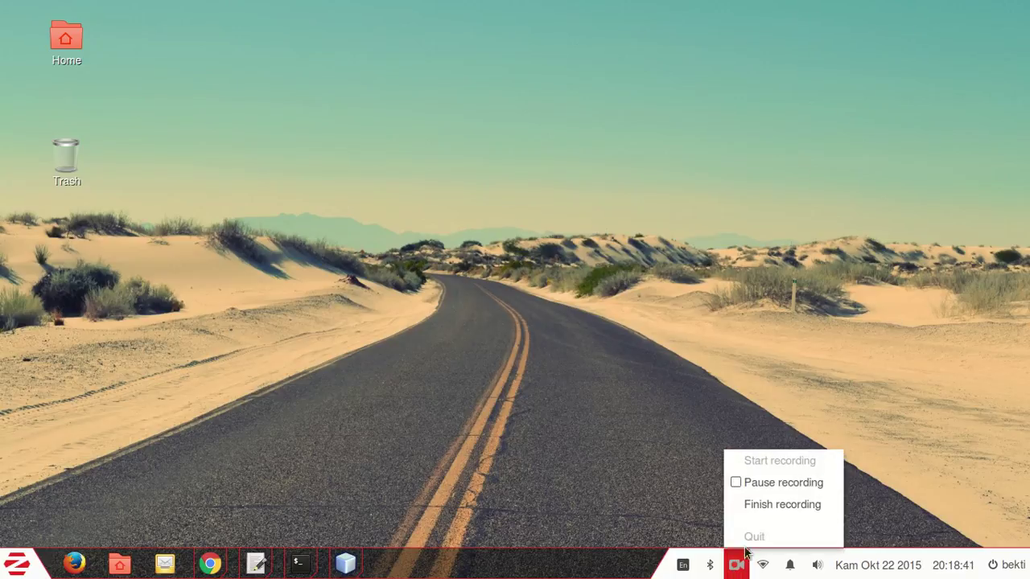